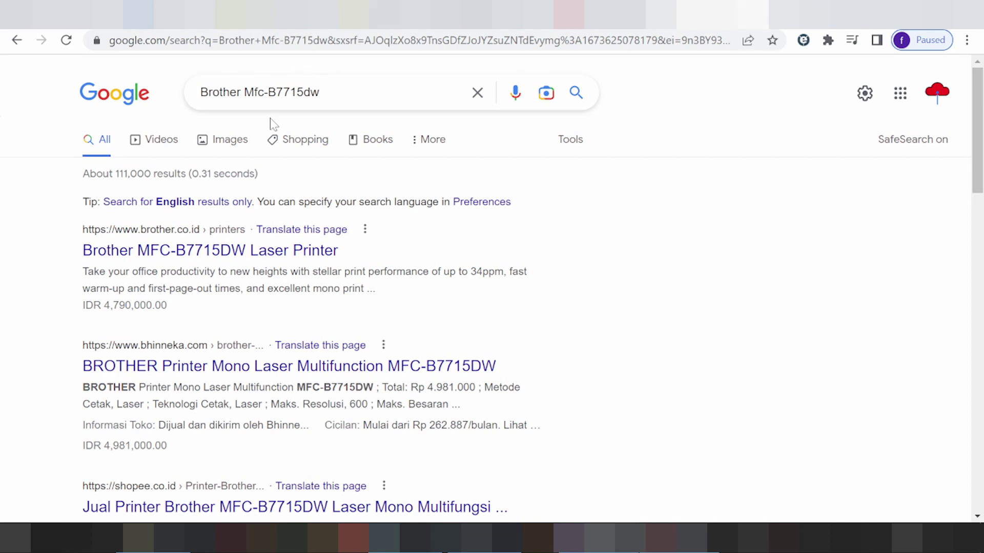
Search Google for 'Brother Mfc-B7715dw driver download' and scroll through the results.
double_click(295, 92)
left_click(319, 93)
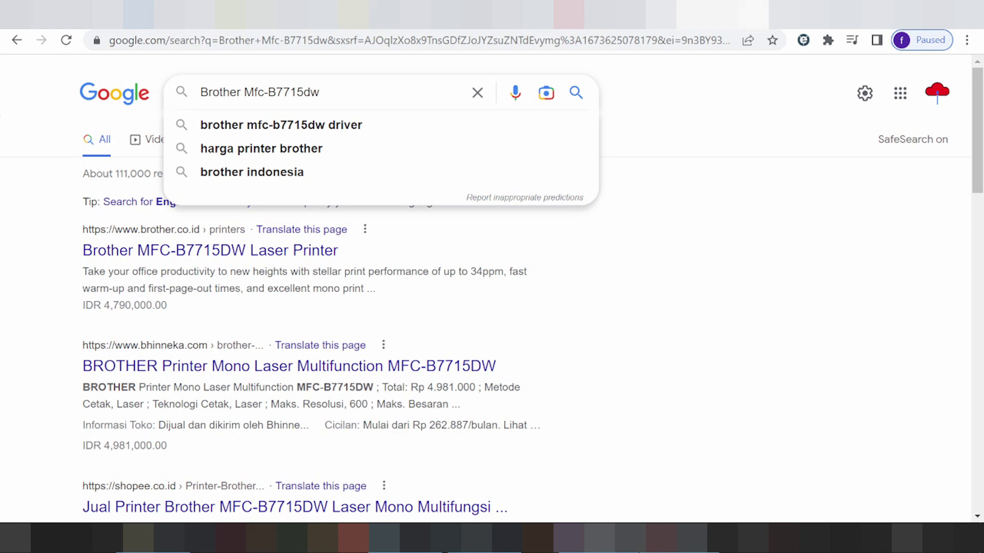
type("driver")
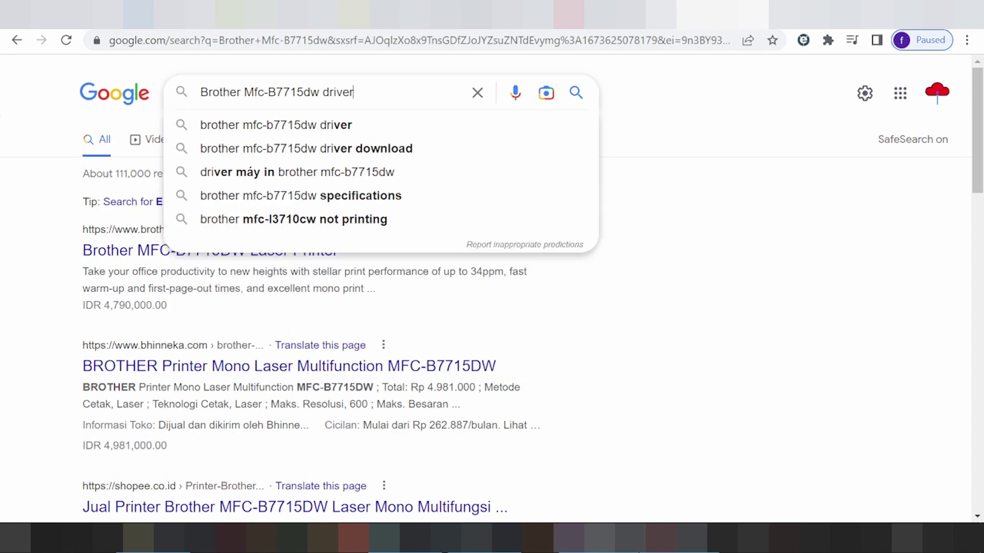
type(" download")
key("Return")
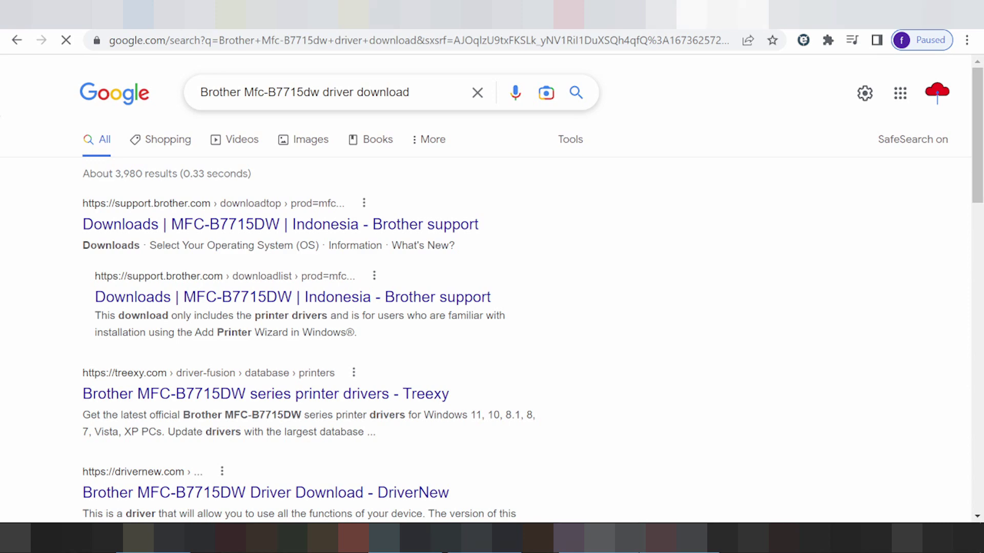
scroll(413, 153, "down", 2)
scroll(415, 159, "down", 3)
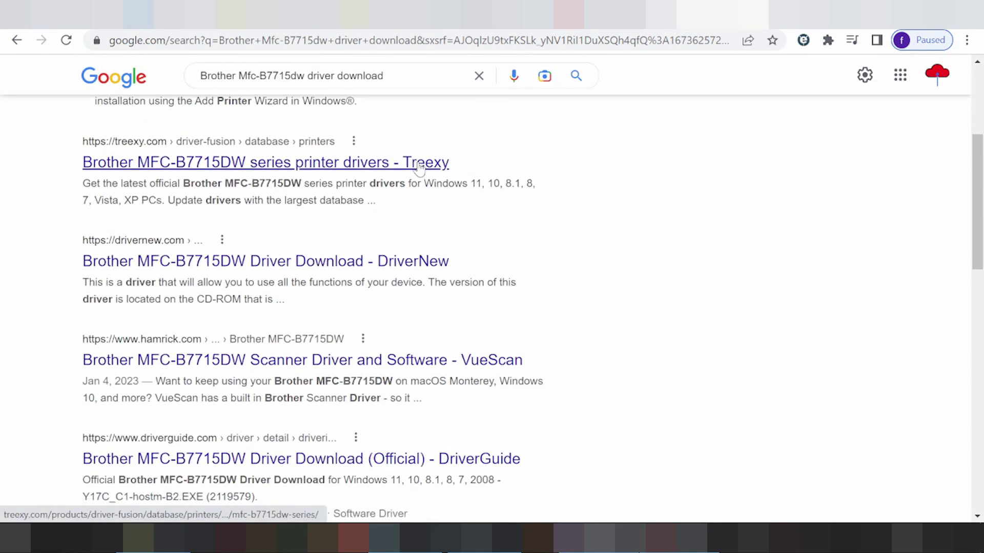
scroll(419, 167, "down", 1)
scroll(418, 169, "down", 1)
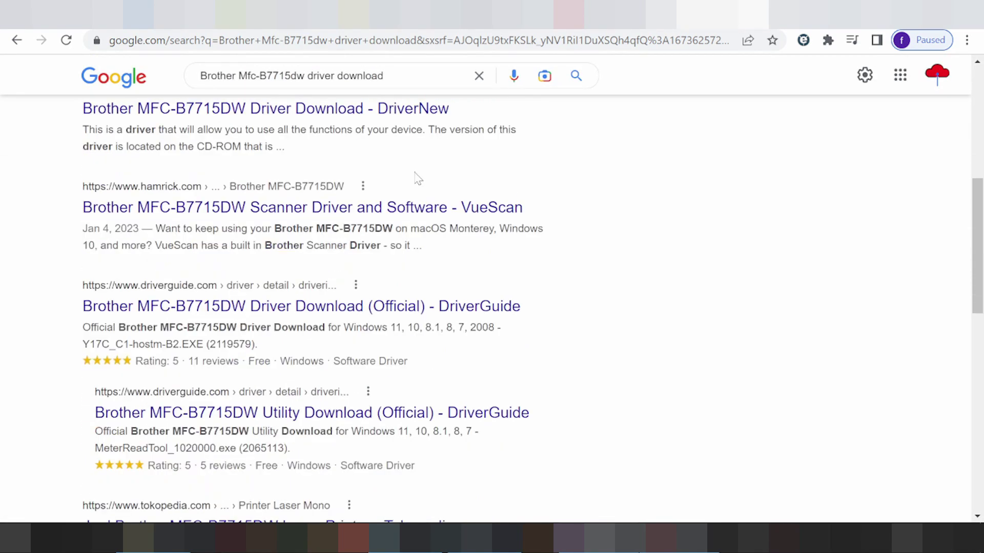
scroll(413, 185, "down", 1)
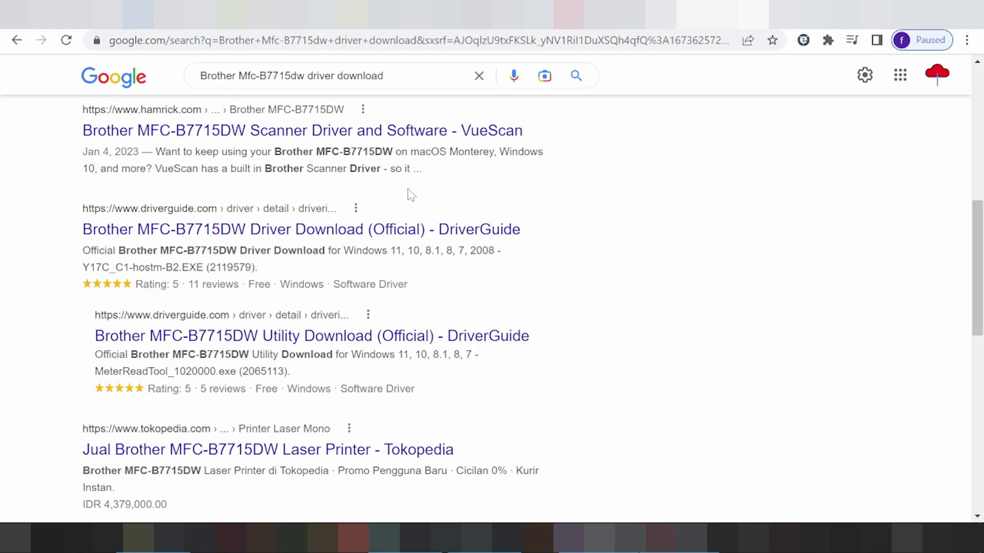
scroll(410, 195, "down", 1)
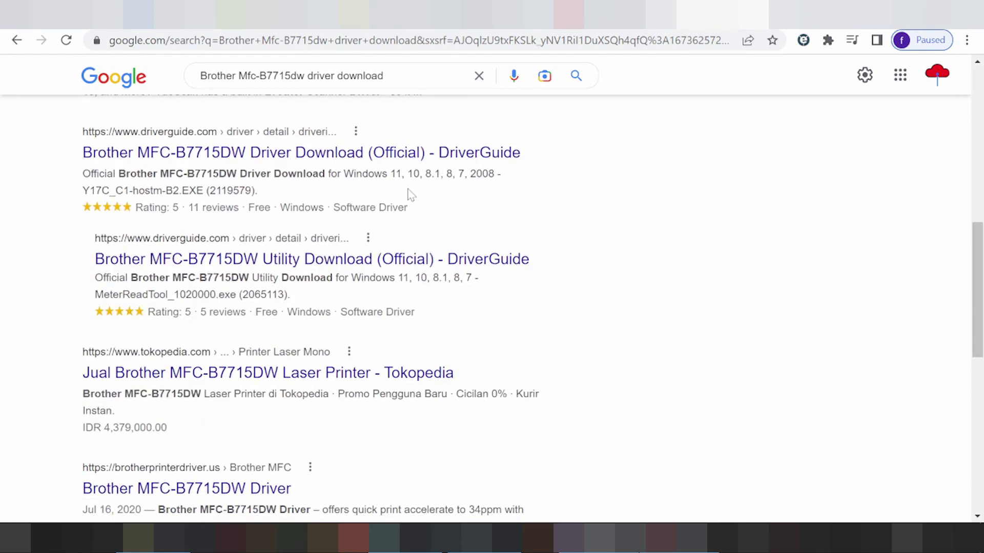
scroll(410, 195, "down", 2)
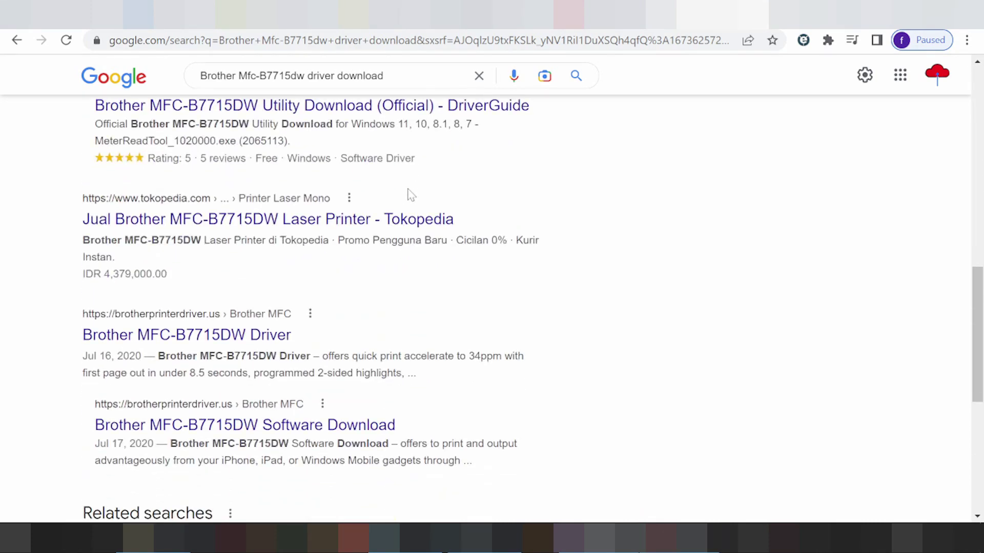
scroll(411, 195, "up", 8)
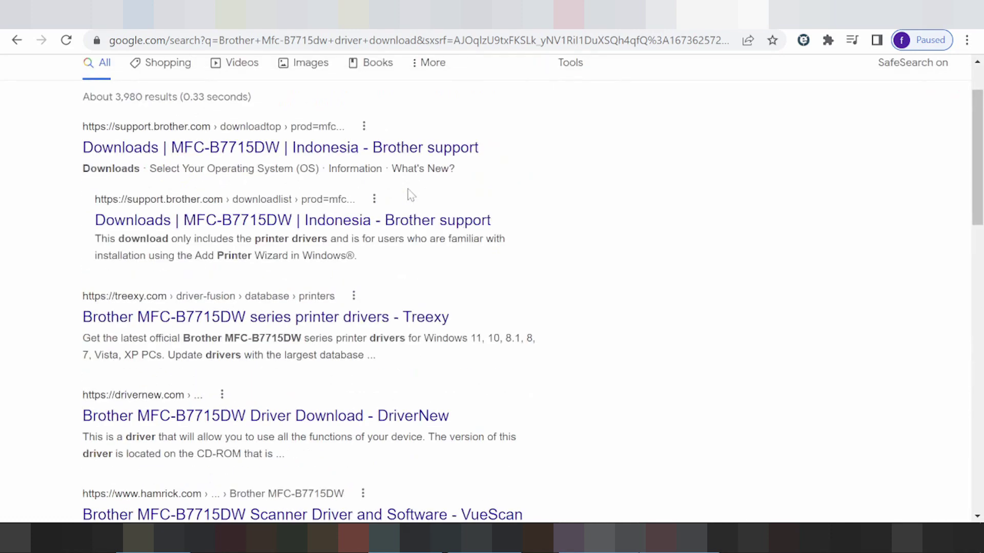
Open the Brother MFC-B7715DW support Downloads page and choose Windows, then Windows 11.
left_click(192, 150)
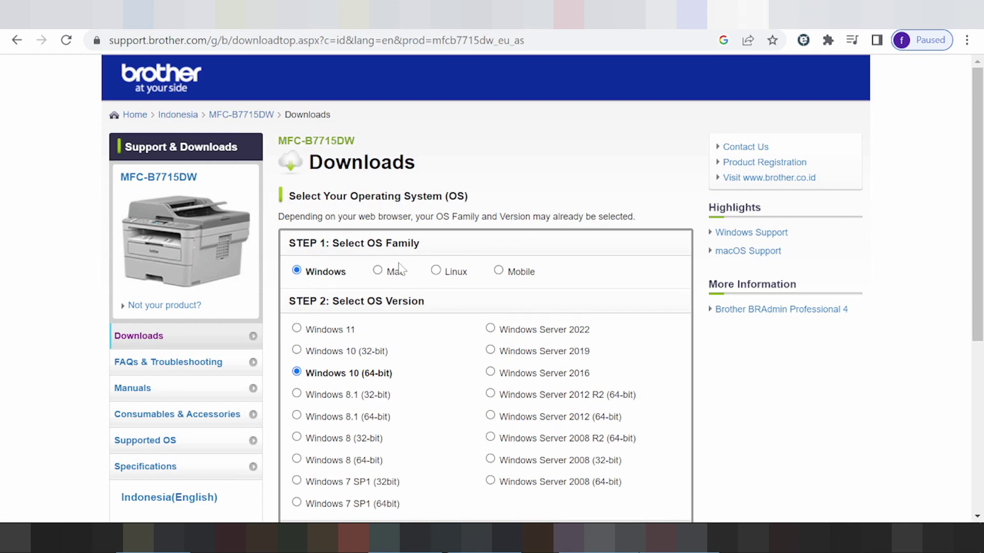
left_click(378, 271)
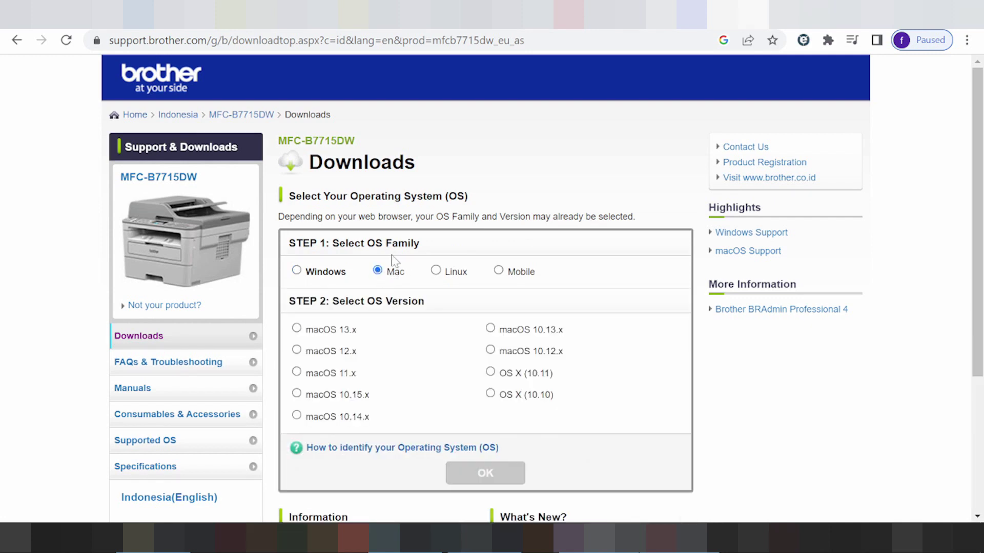
left_click(435, 272)
left_click(297, 270)
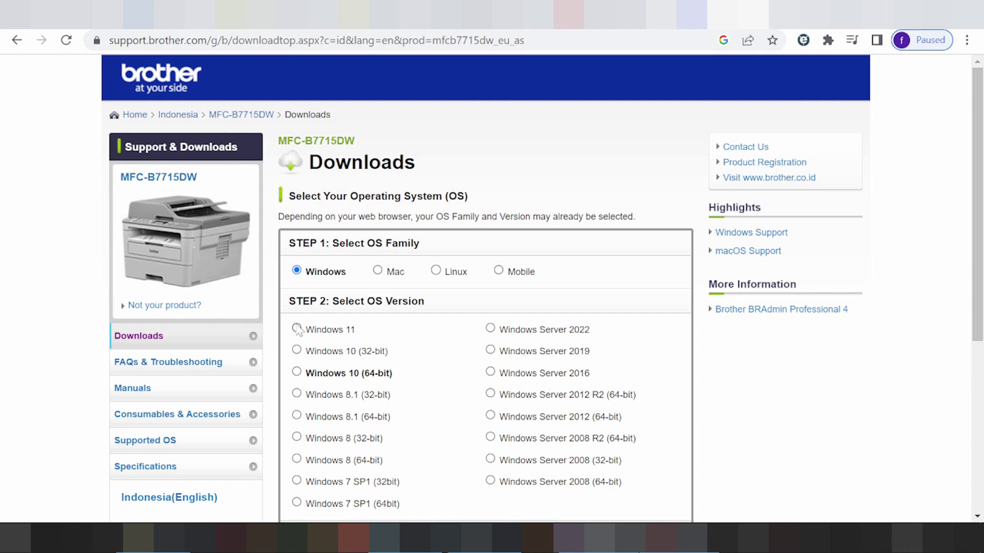
left_click(378, 270)
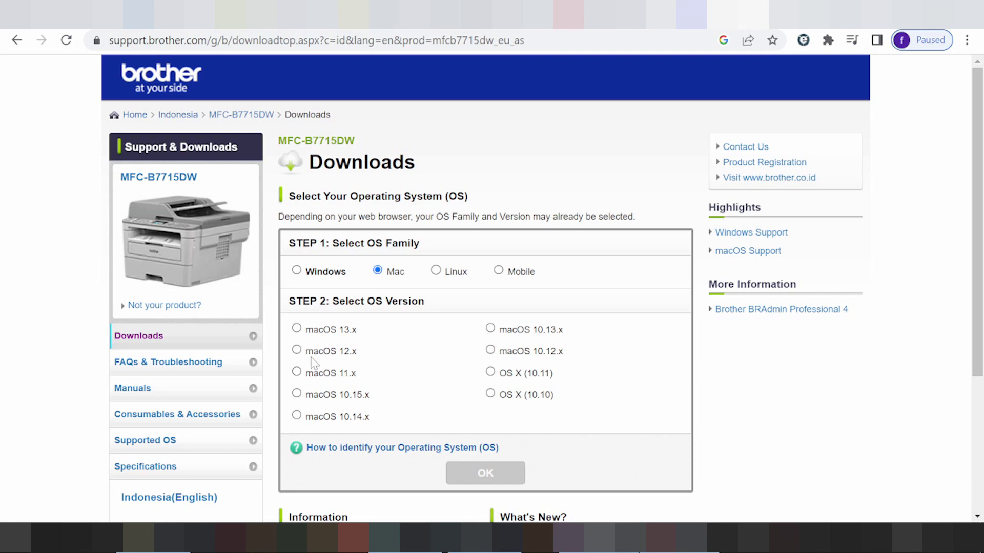
left_click(297, 271)
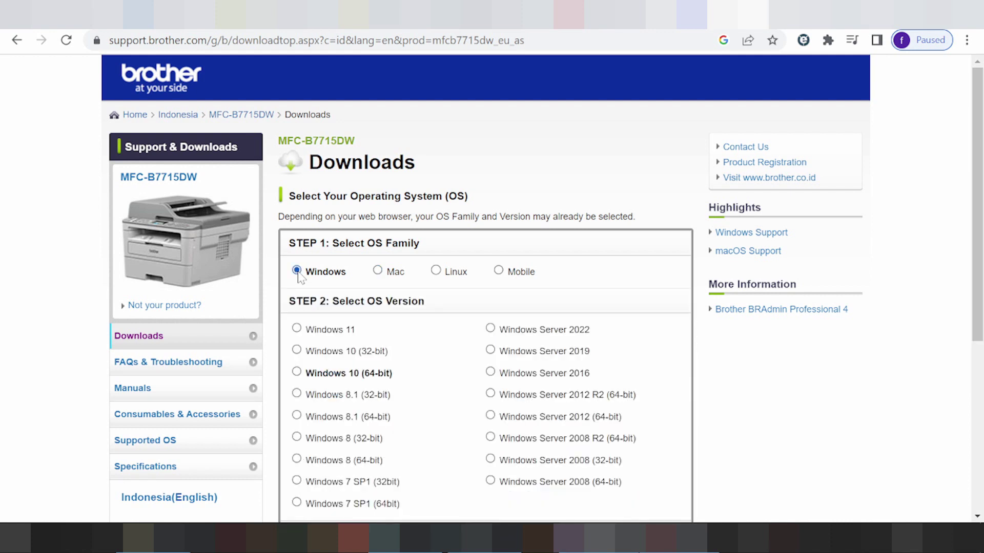
scroll(433, 312, "down", 2)
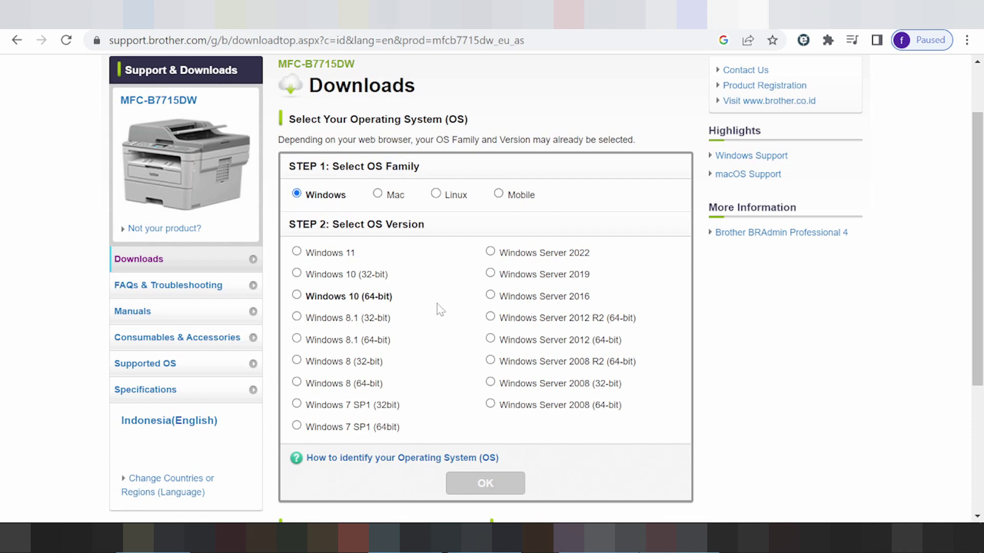
left_click(297, 253)
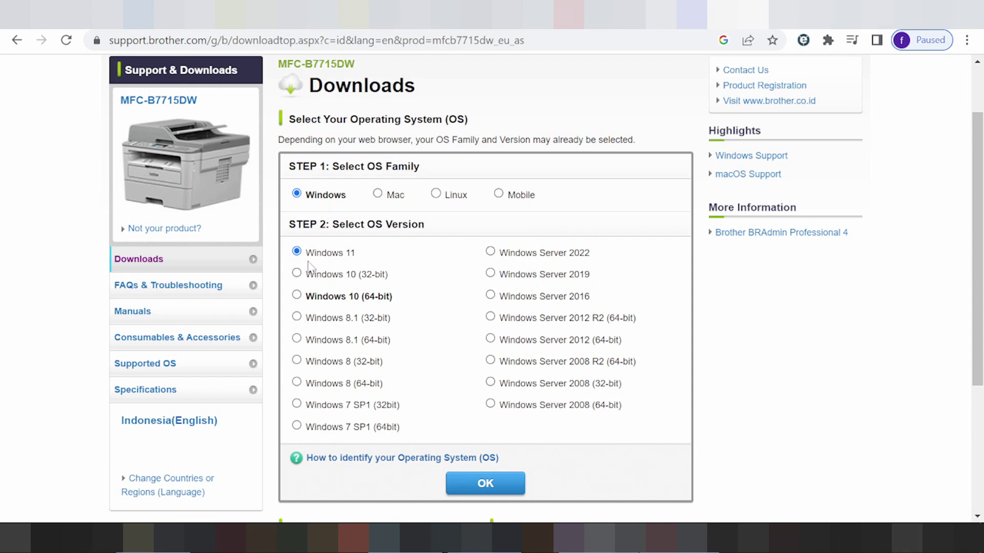
Load the Windows 11 downloads and expand the Full Driver & Software Package description.
left_click(468, 486)
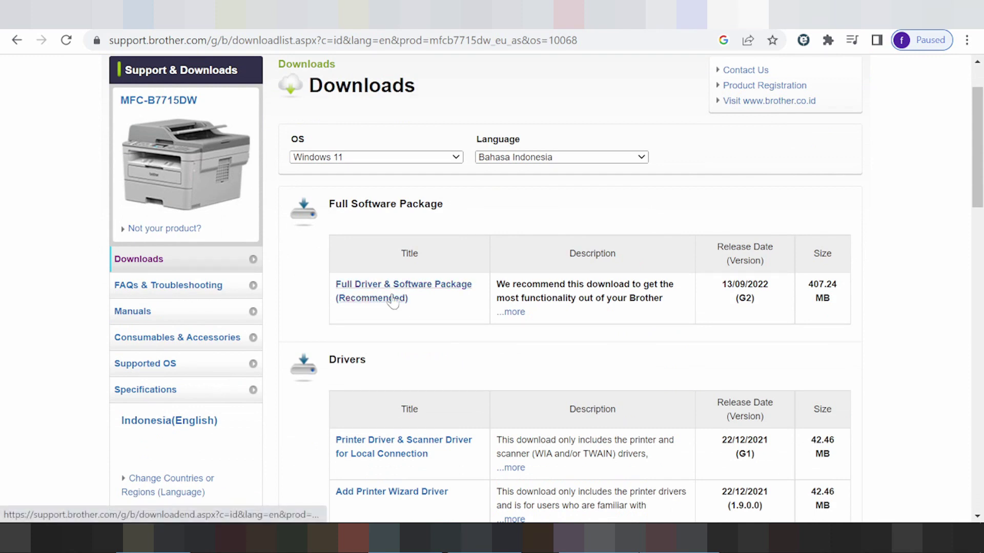
left_click(511, 312)
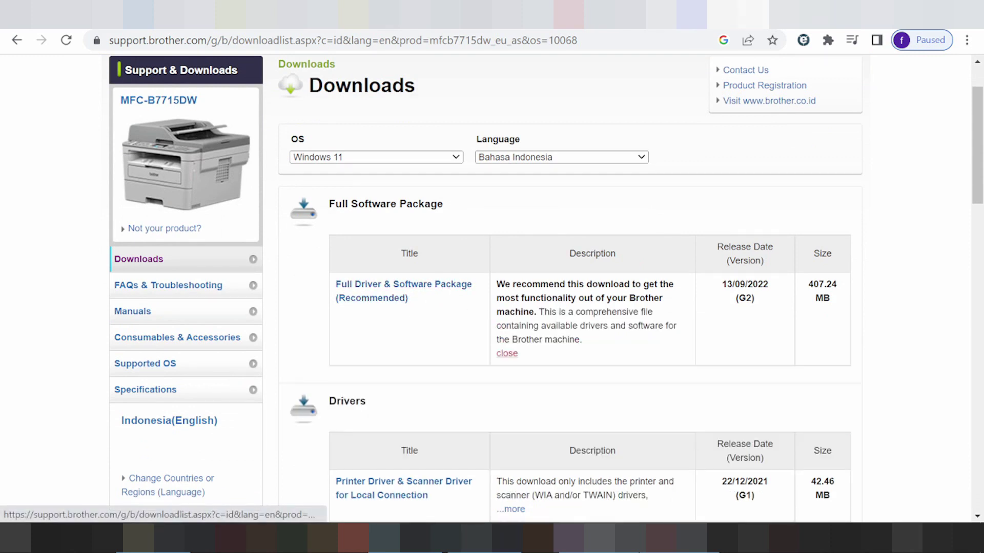
scroll(475, 314, "down", 3)
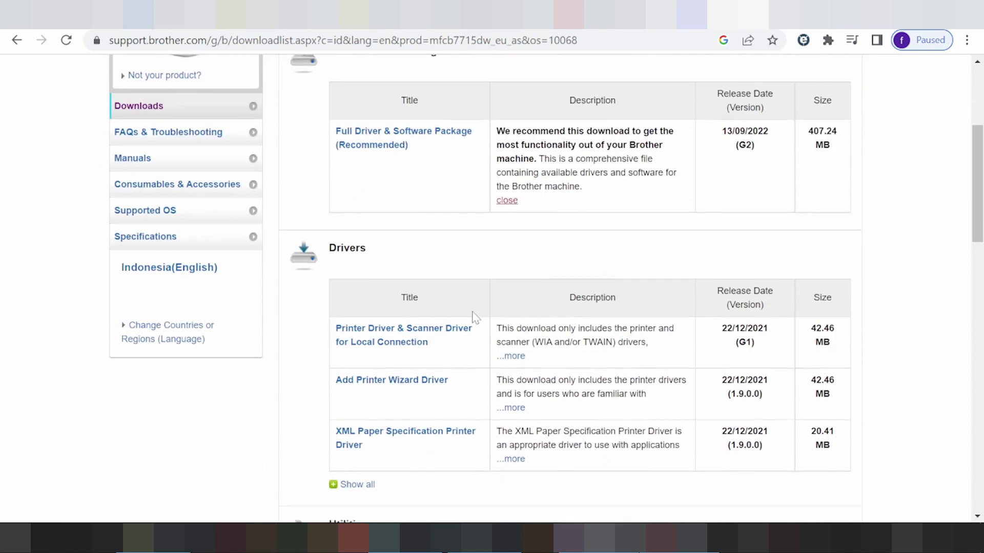
left_click_drag(328, 248, 355, 248)
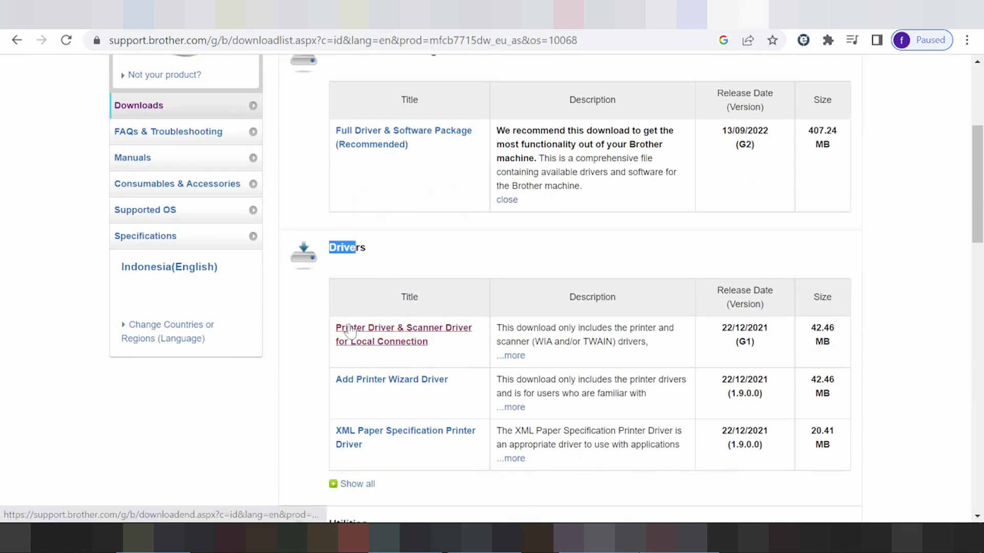
left_click(372, 334)
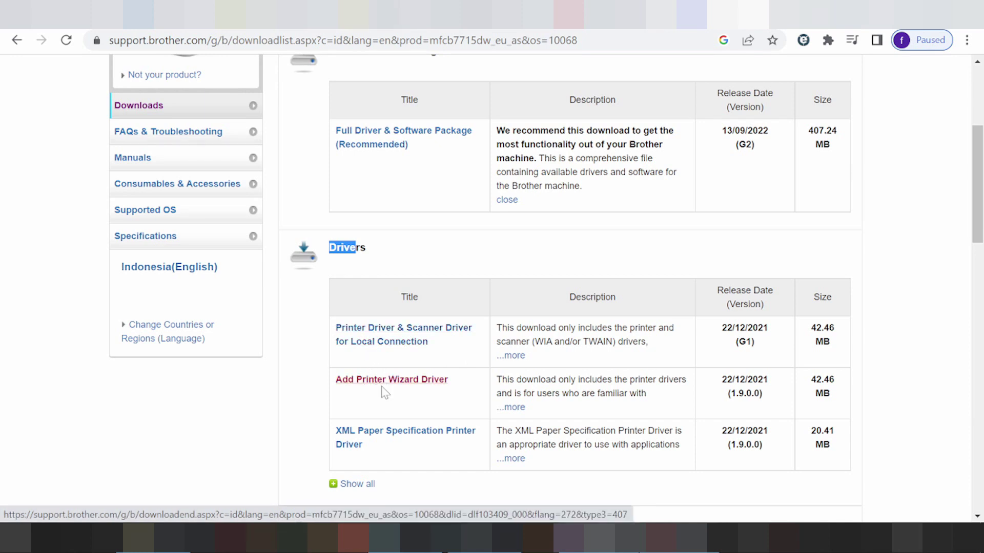
scroll(383, 329, "down", 3)
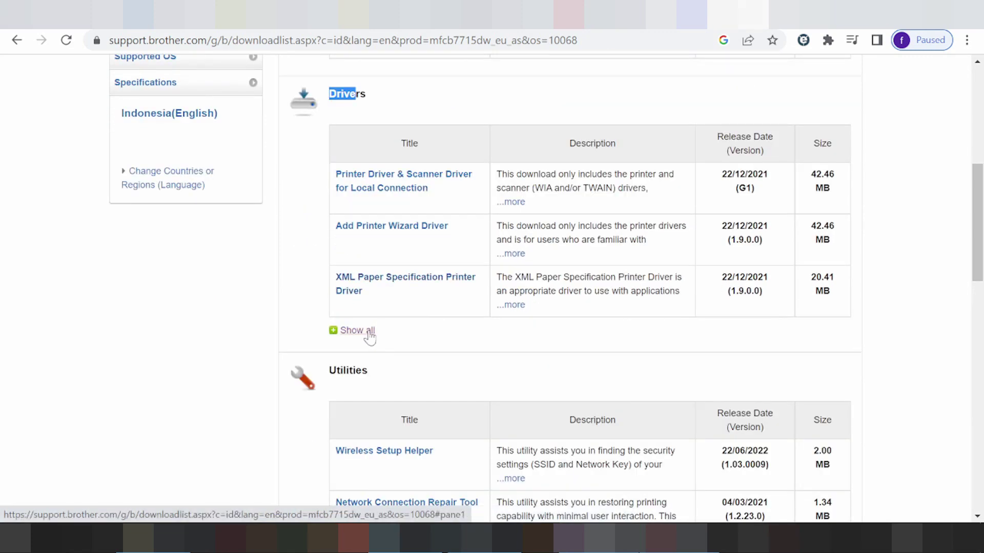
Show every driver in the Windows 11 Drivers list and scroll through it.
left_click(368, 331)
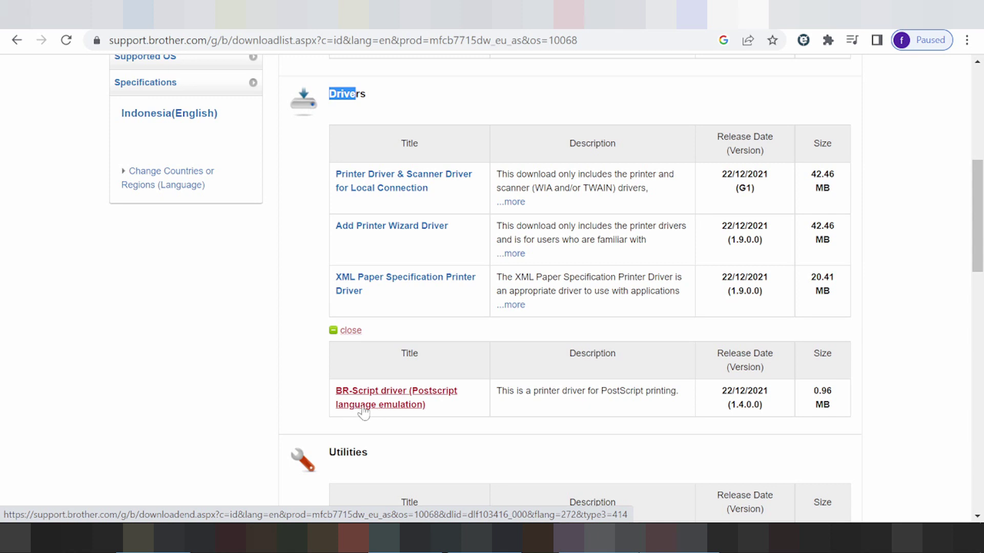
scroll(323, 373, "down", 3)
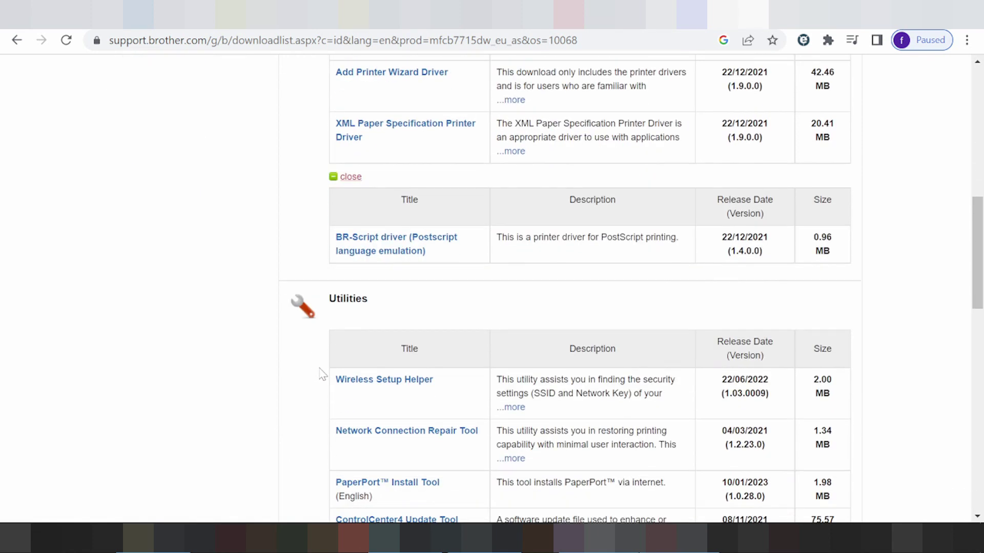
scroll(323, 374, "down", 2)
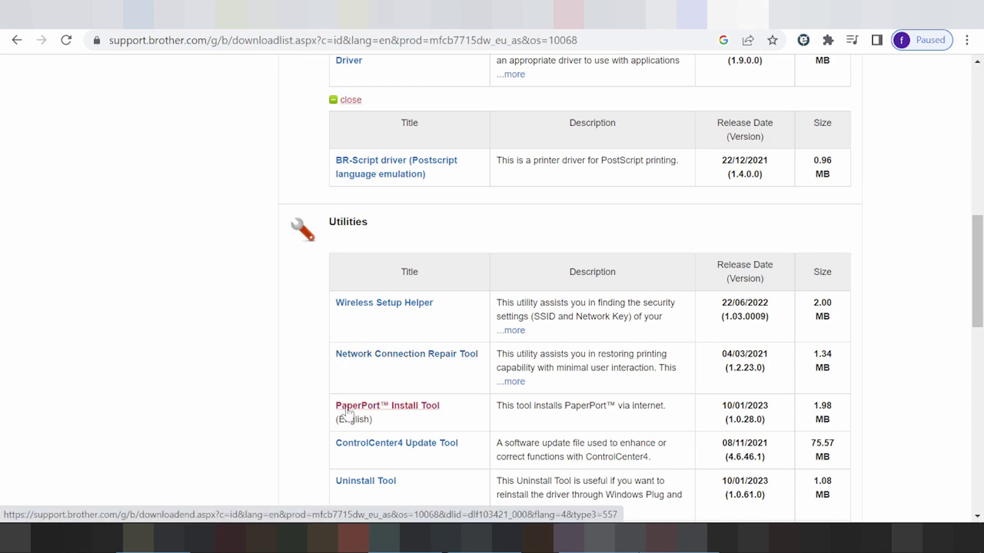
scroll(353, 447, "down", 5)
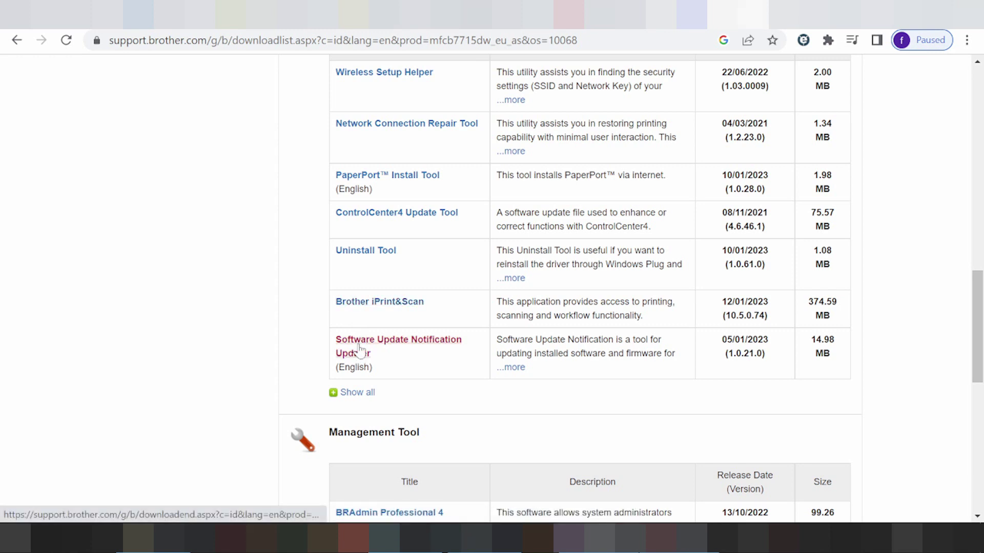
scroll(361, 338, "down", 2)
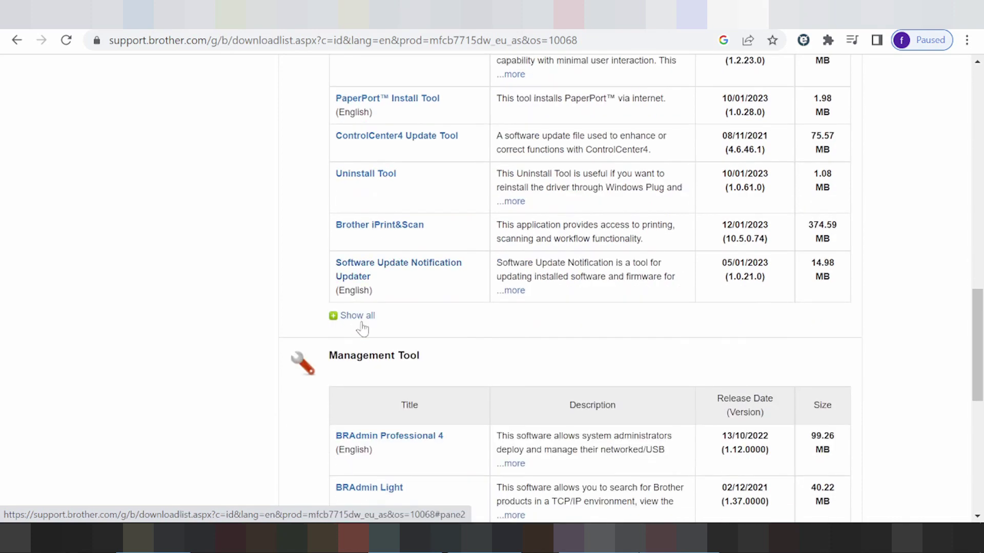
Expand the Utilities list, review down to Management Tool and Firmware, then return to the top.
left_click(353, 317)
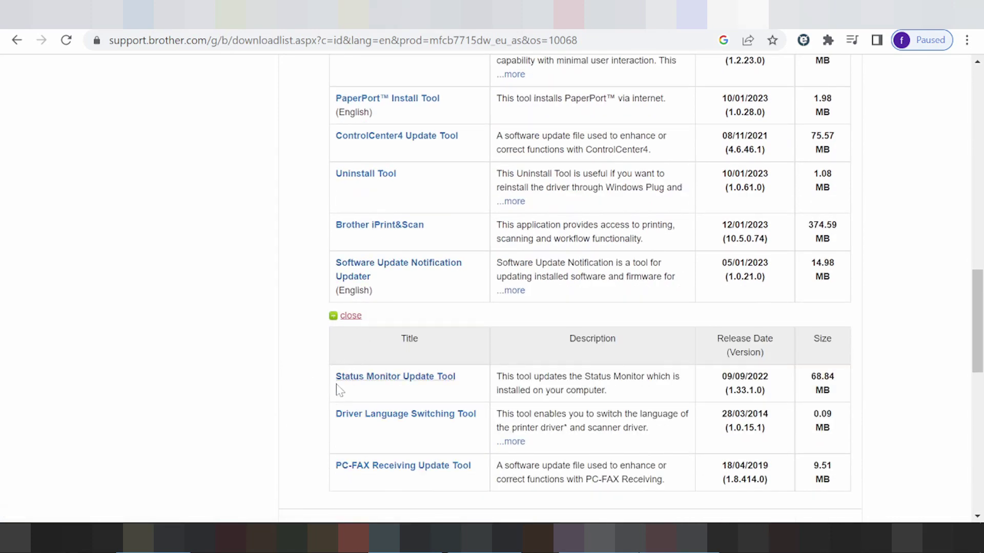
scroll(336, 385, "down", 1)
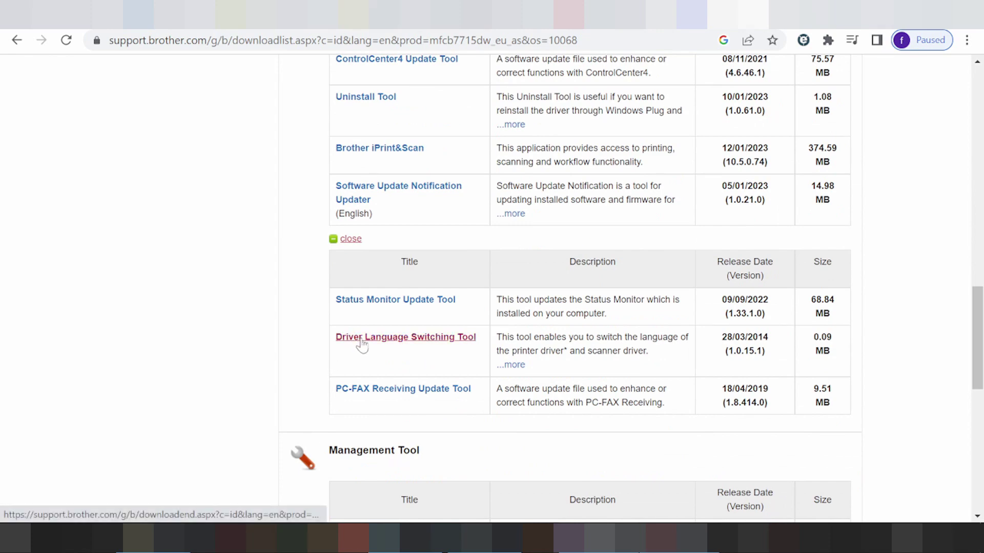
scroll(358, 395, "down", 2)
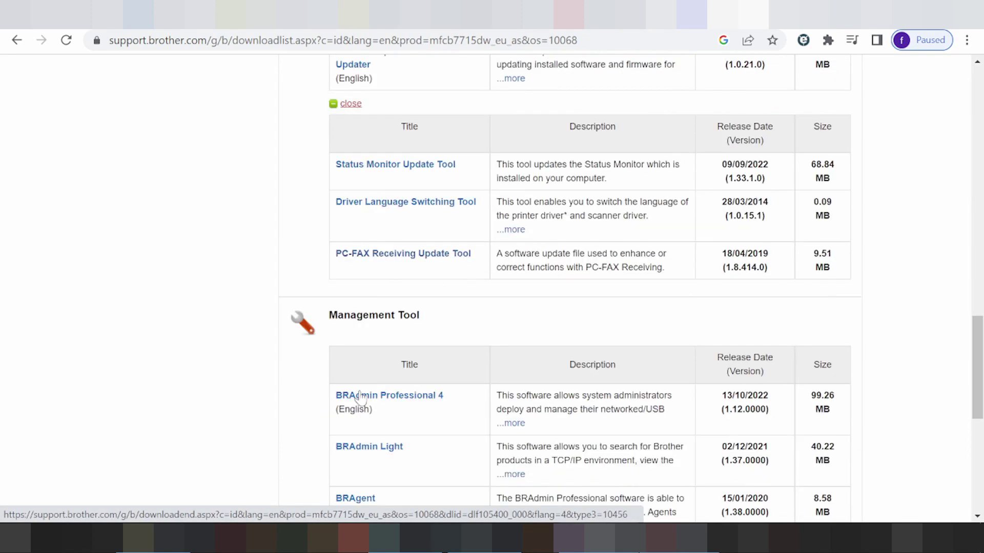
left_click_drag(365, 297, 404, 296)
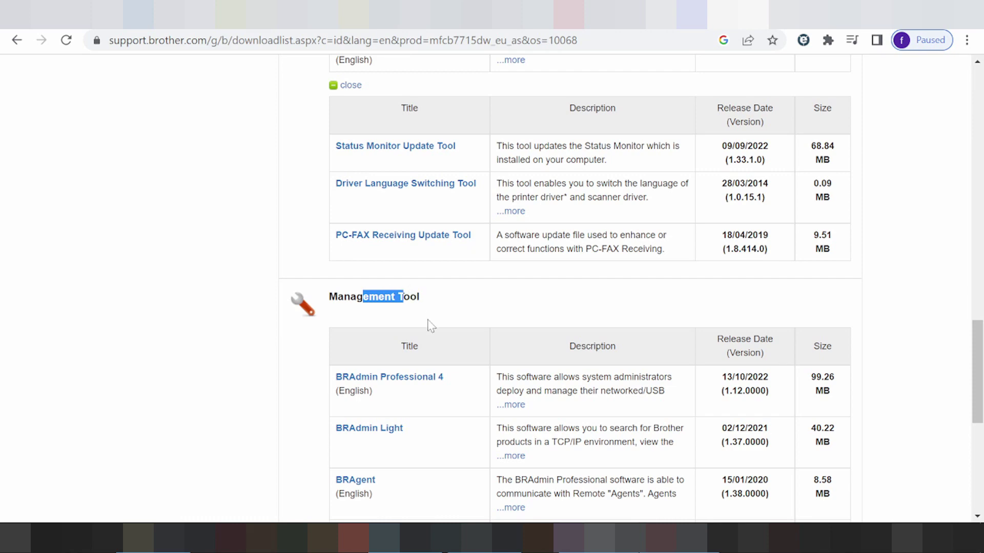
scroll(433, 322, "down", 5)
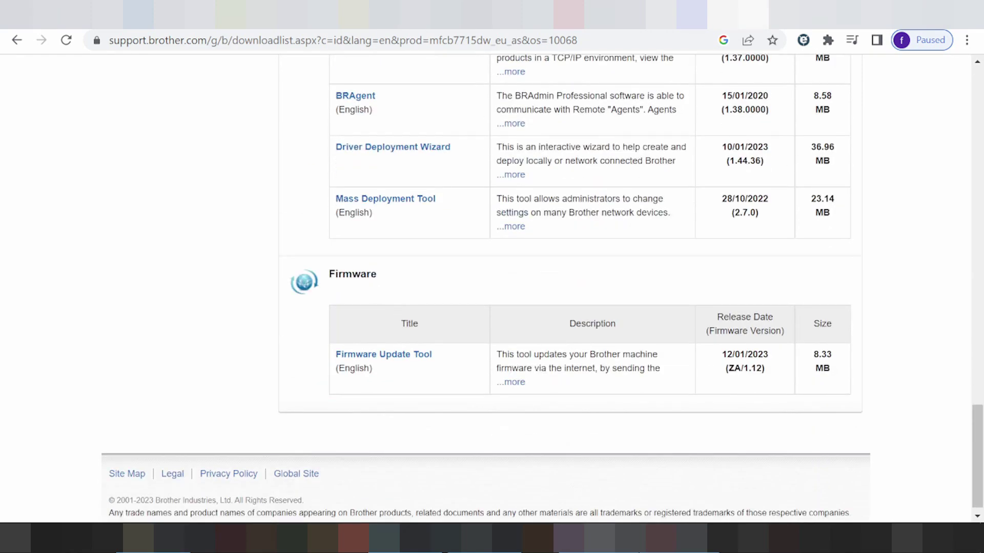
left_click_drag(353, 274, 366, 274)
scroll(378, 276, "up", 20)
scroll(377, 277, "up", 5)
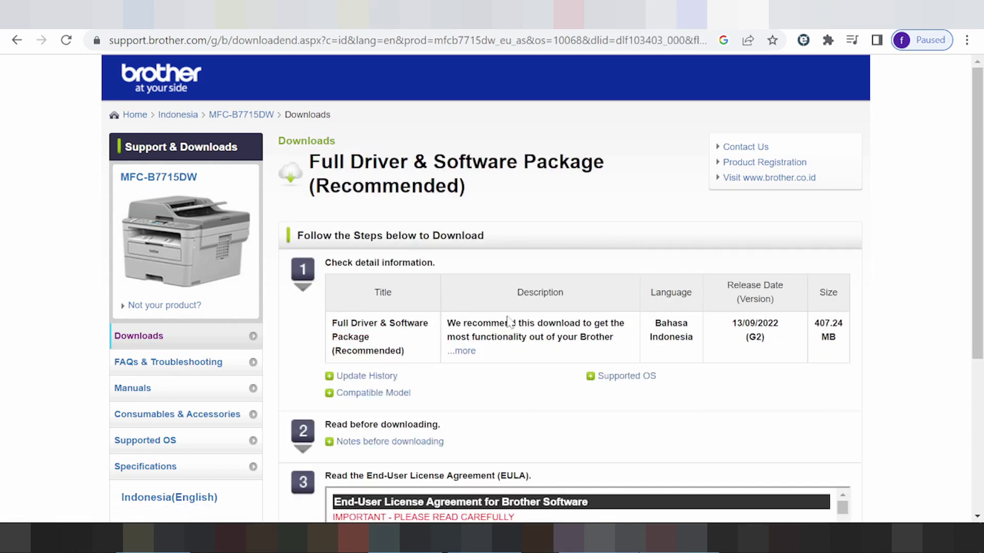
Expand the package's Update History and Supported OS sections to check supported Windows versions.
left_click(585, 380)
scroll(587, 382, "down", 3)
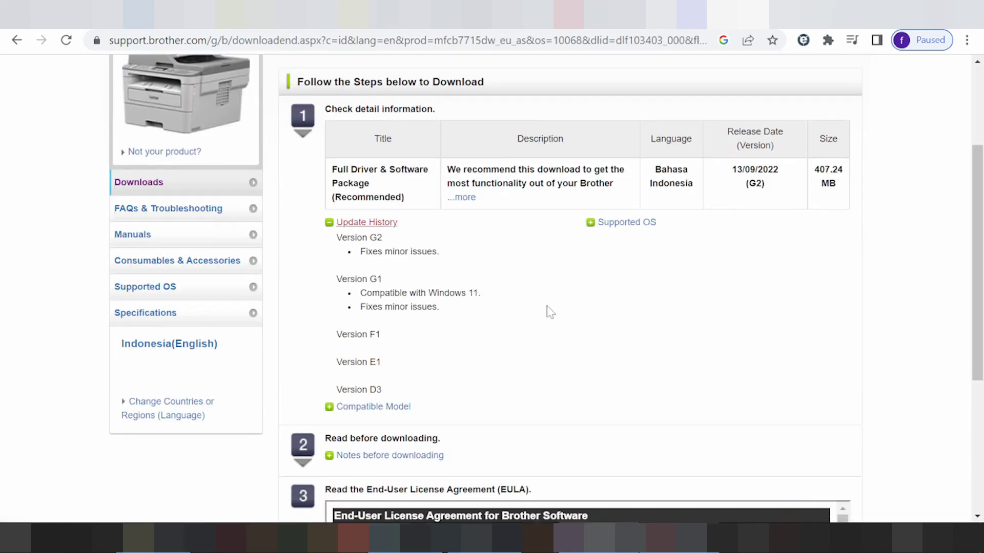
left_click(591, 224)
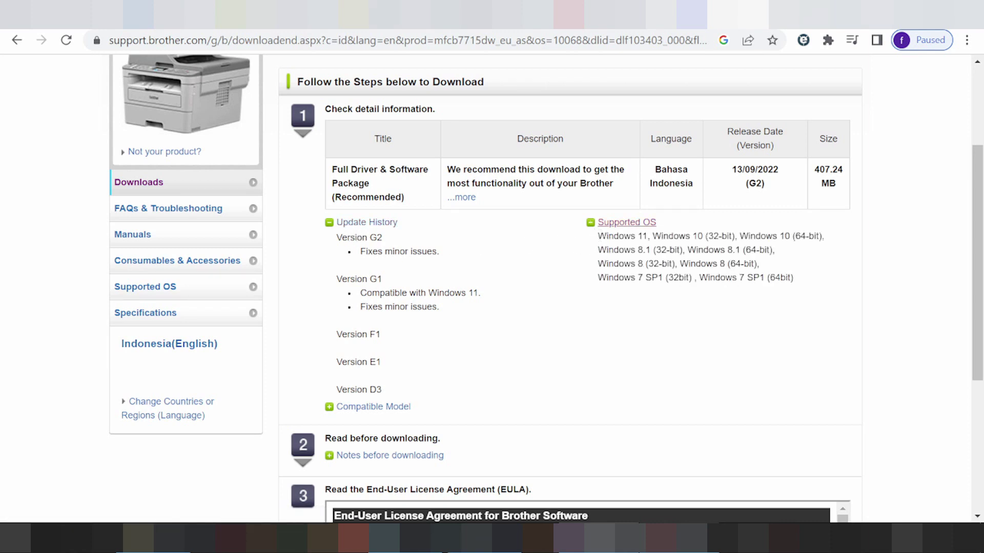
left_click_drag(598, 236, 762, 268)
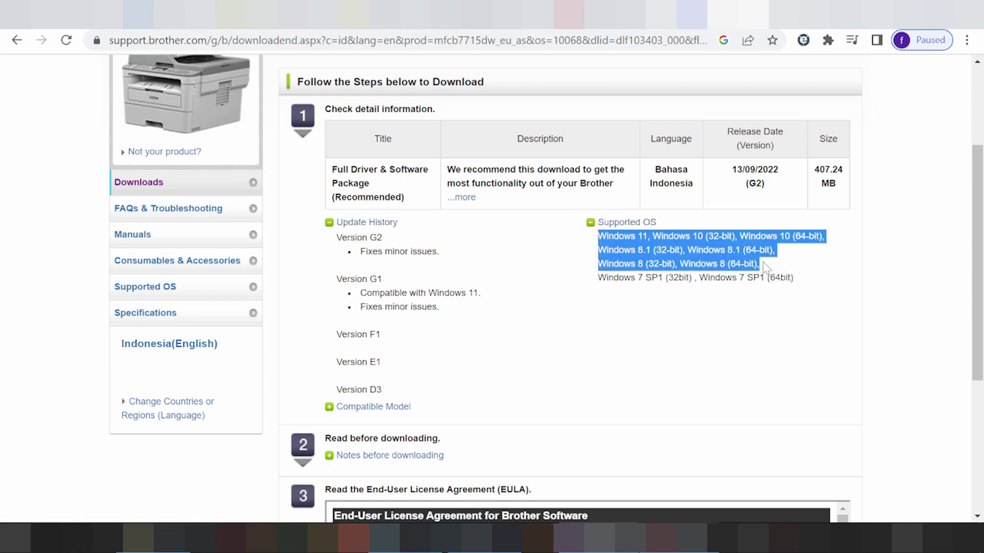
scroll(697, 276, "down", 2)
left_click(656, 227)
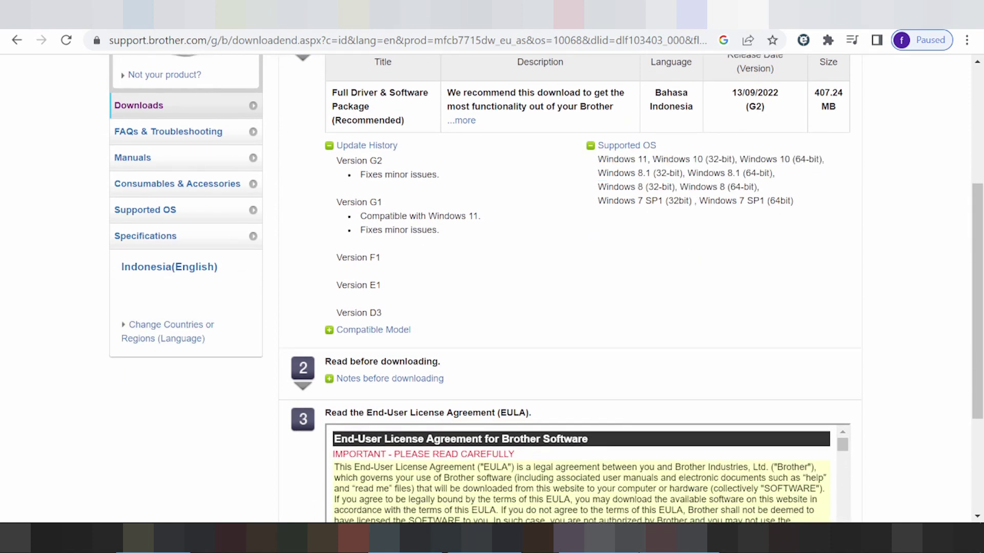
left_click_drag(598, 160, 644, 174)
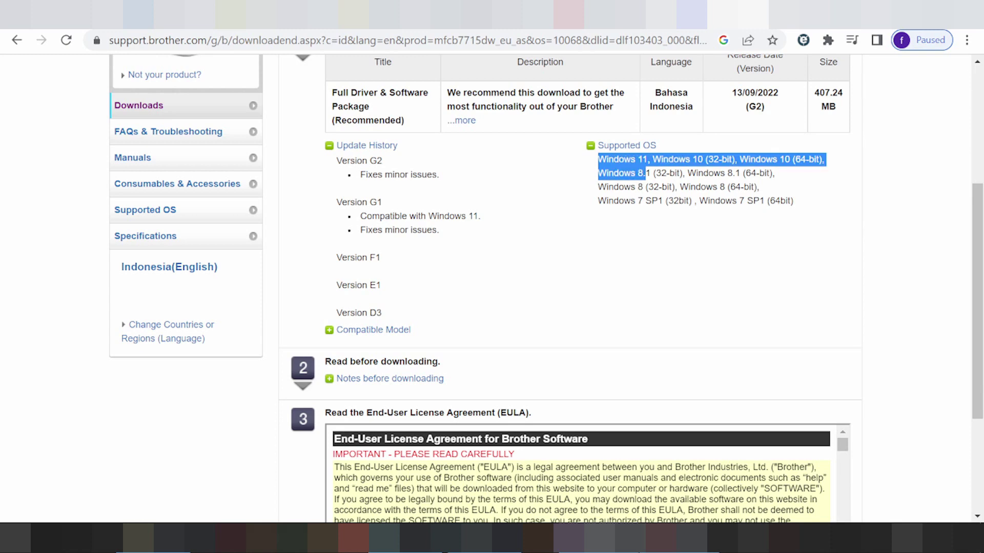
scroll(586, 241, "down", 2)
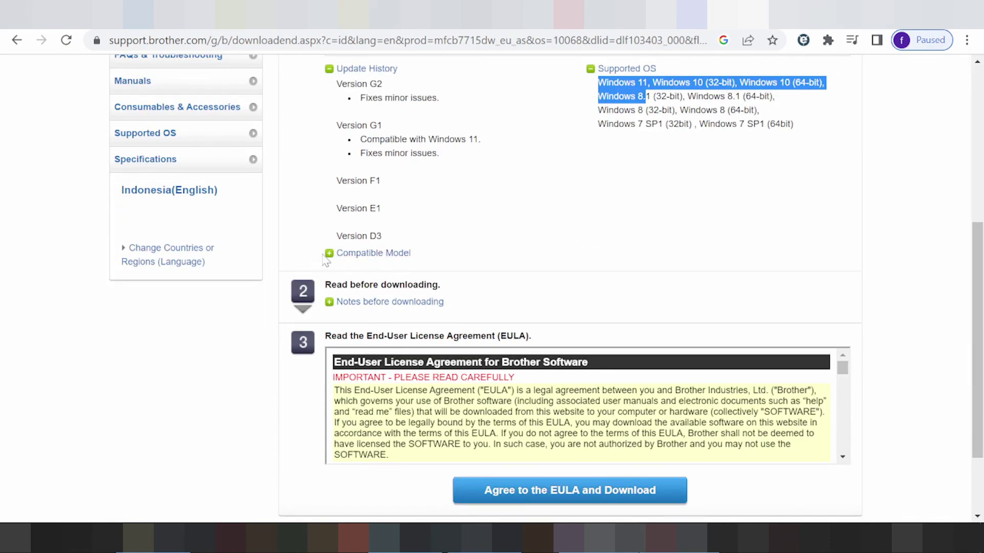
Review the compatible printer models, then agree to the EULA and start the download.
left_click(334, 255)
left_click_drag(343, 276, 385, 297)
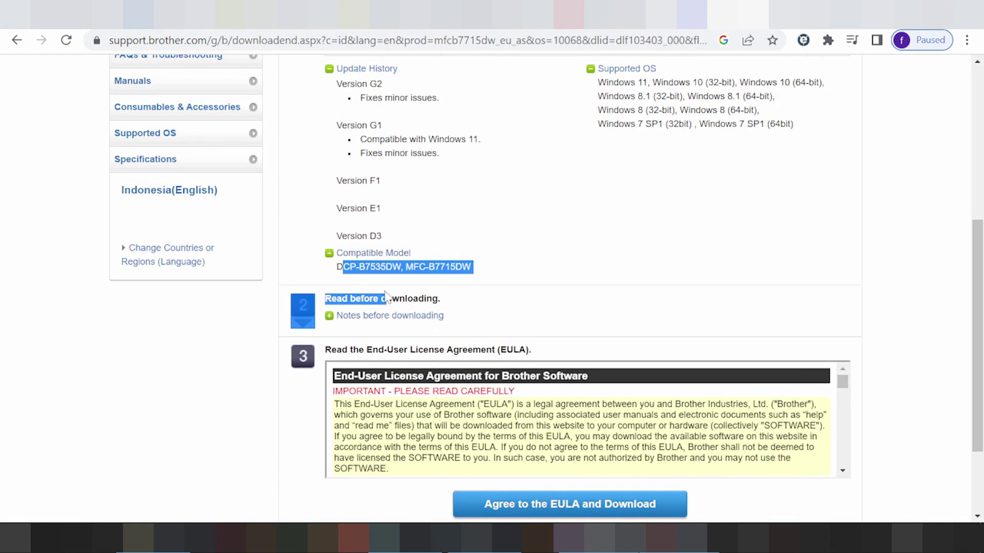
left_click(509, 259)
scroll(497, 248, "down", 2)
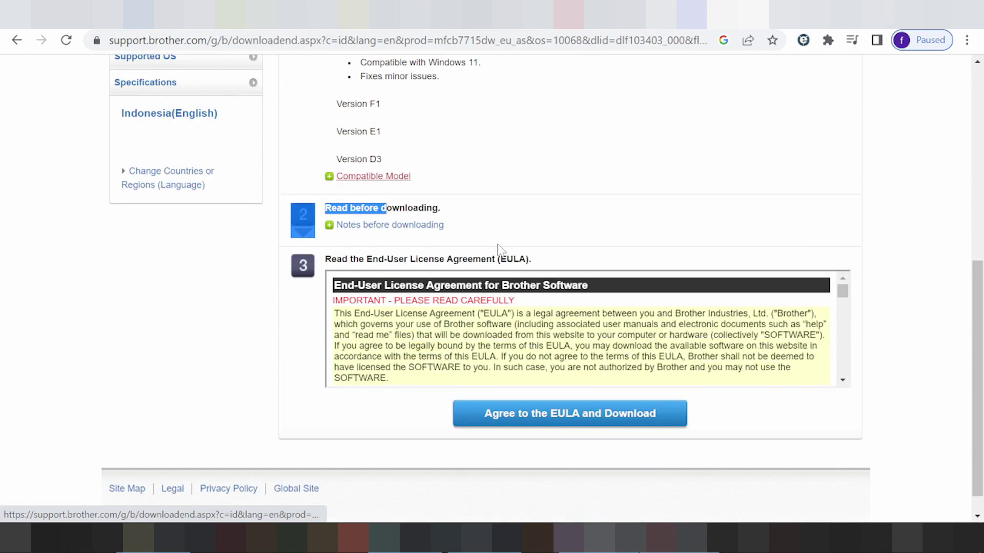
left_click(327, 191)
left_click(358, 177)
scroll(548, 393, "down", 3)
scroll(547, 393, "down", 1)
left_click(536, 425)
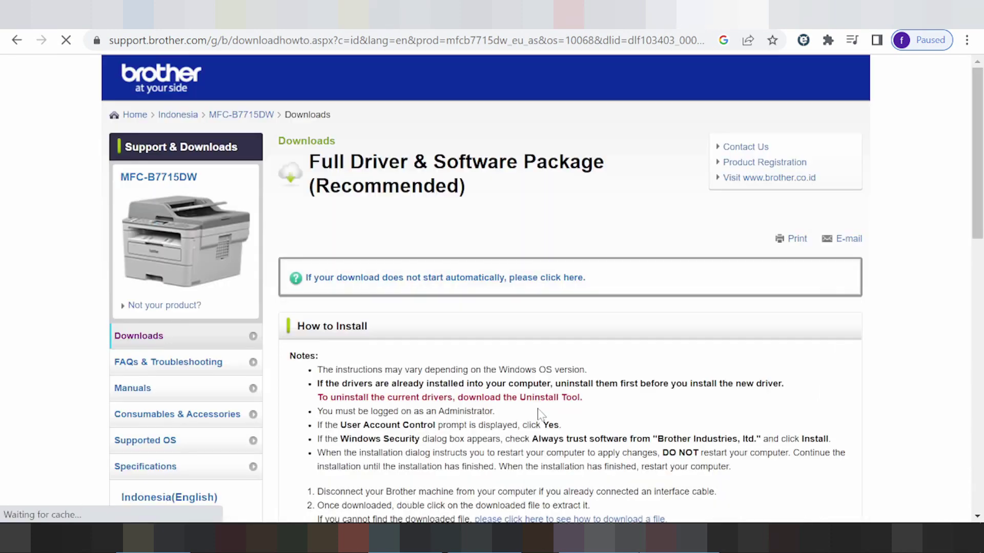
Scroll the How to Install page down to Content Feedback, then return to the download page.
scroll(499, 228, "down", 5)
scroll(500, 228, "down", 5)
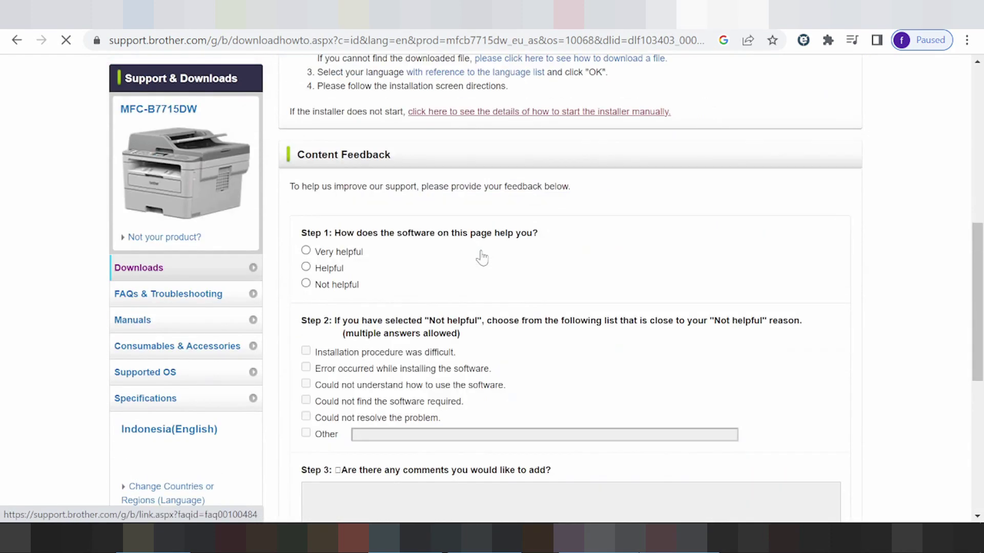
scroll(484, 257, "down", 3)
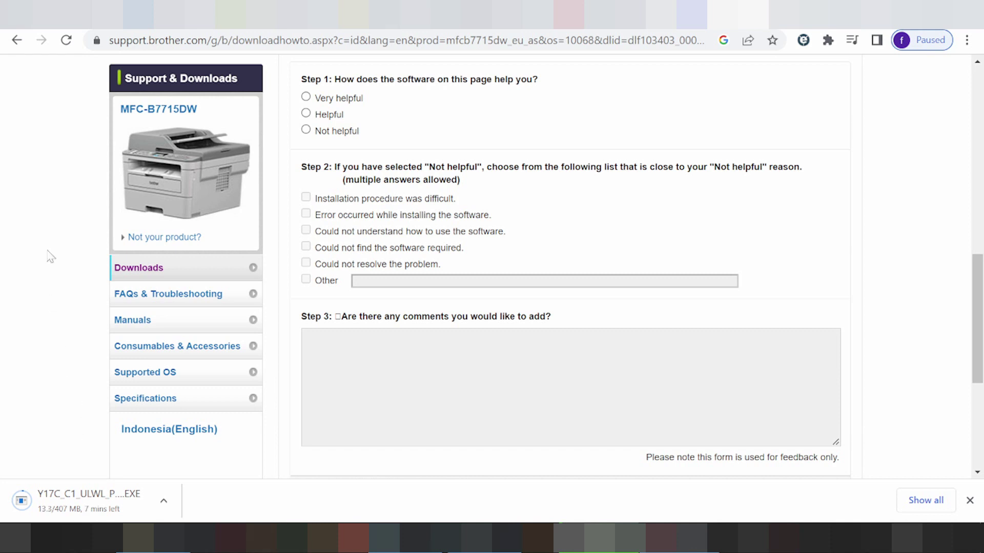
left_click(23, 42)
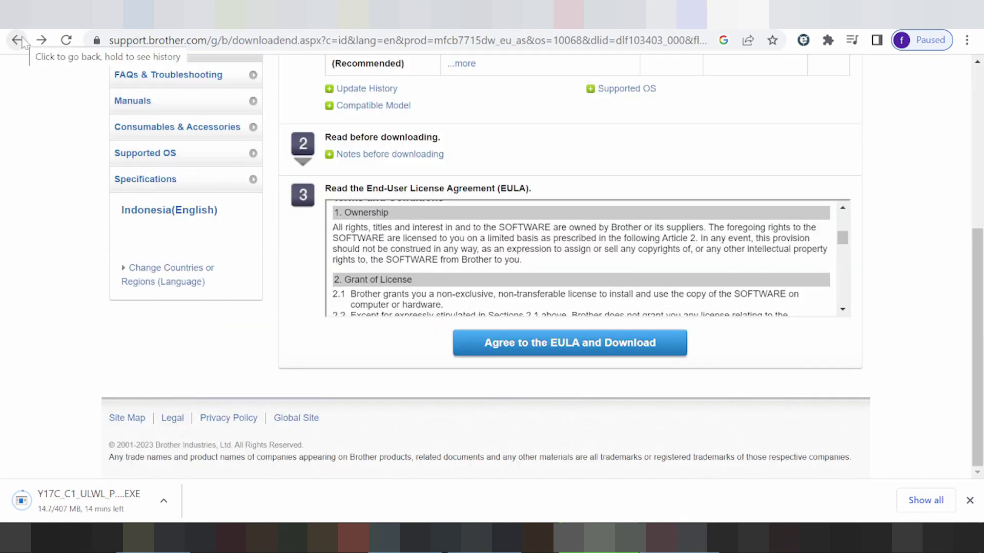
Go back to the MFC-B7715DW Downloads list, checking the running download's menu without changes.
left_click(23, 42)
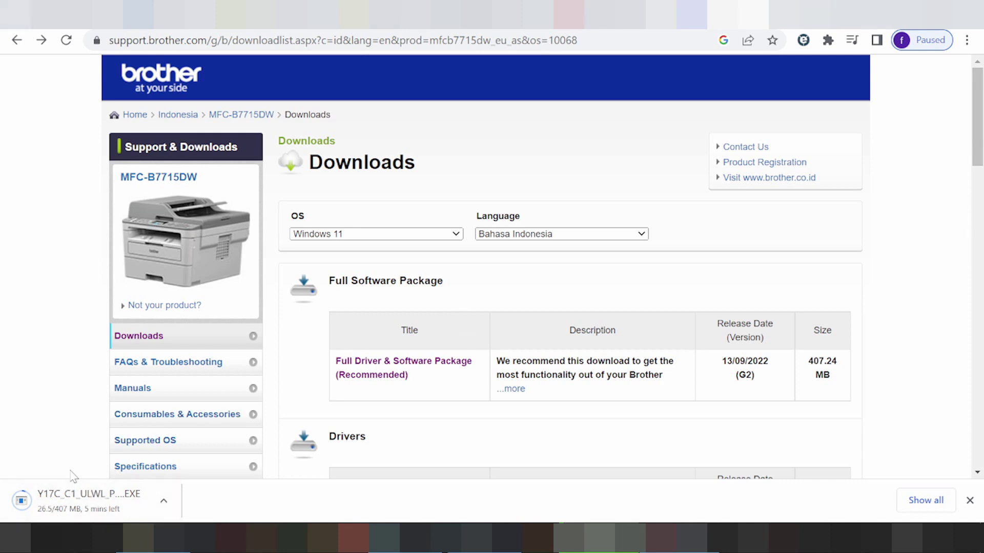
left_click(158, 503)
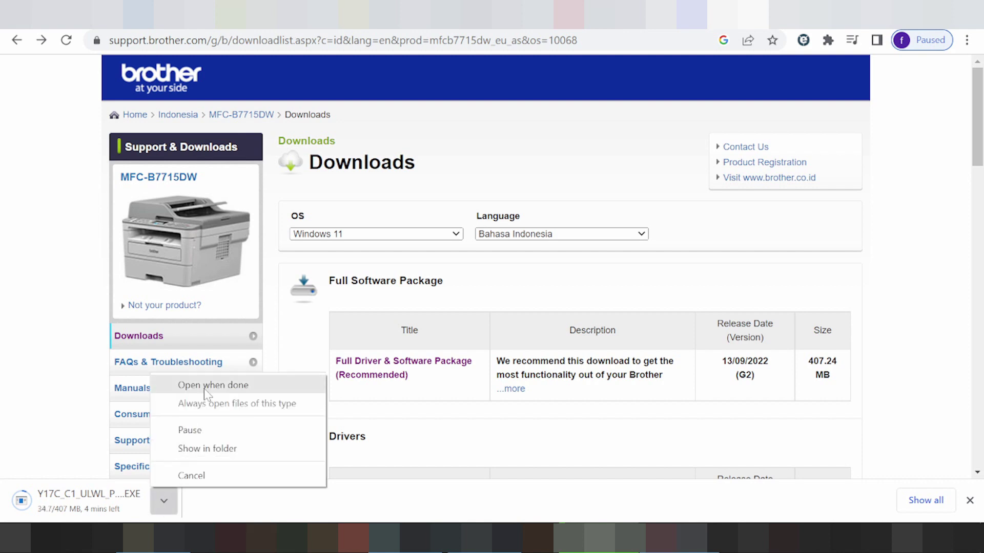
left_click(42, 388)
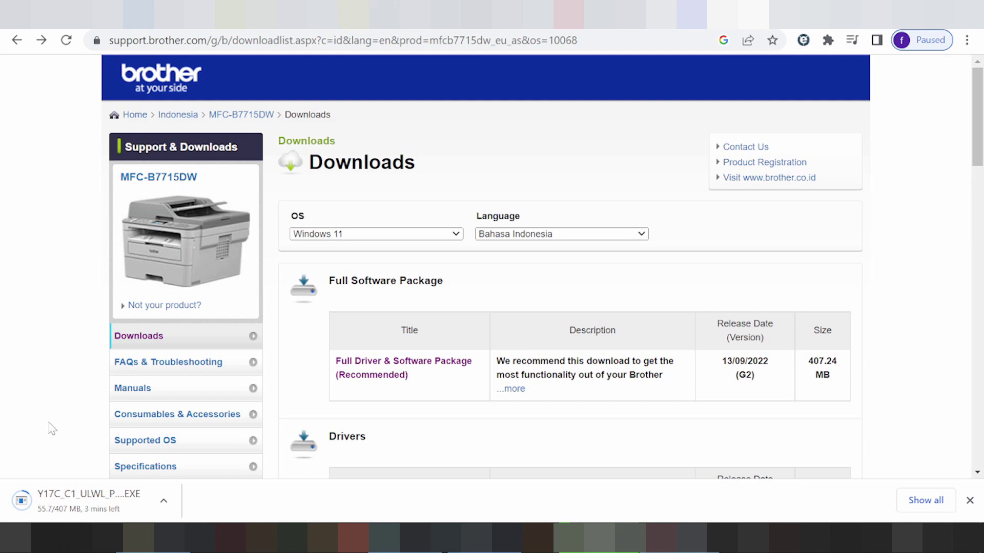
Switch the download language from Bahasa Indonesia to English.
left_click(501, 236)
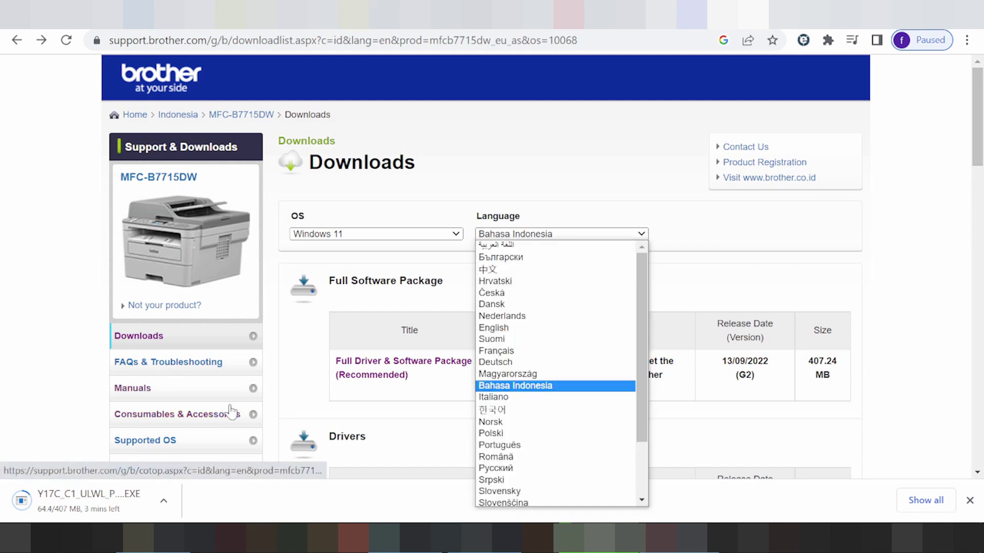
scroll(518, 354, "down", 2)
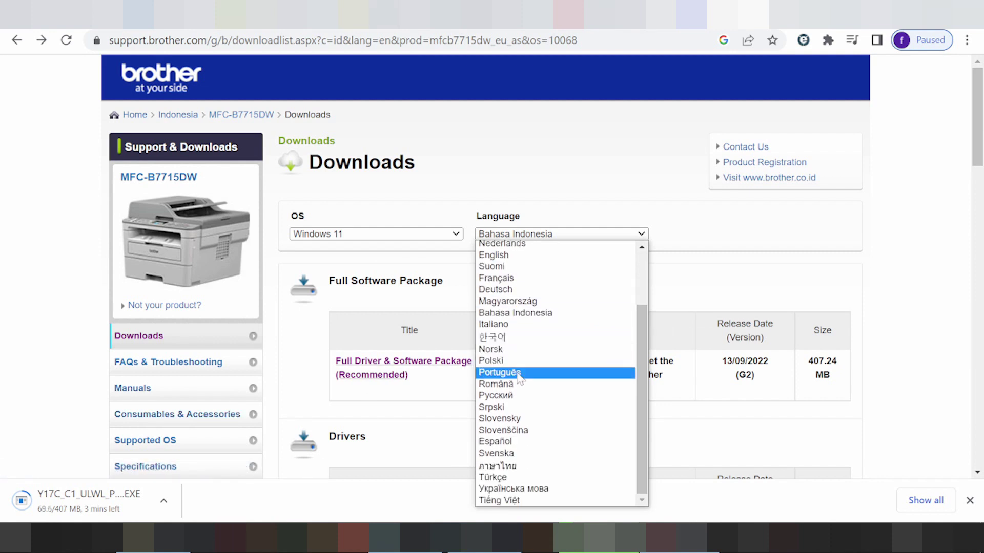
scroll(522, 396, "up", 2)
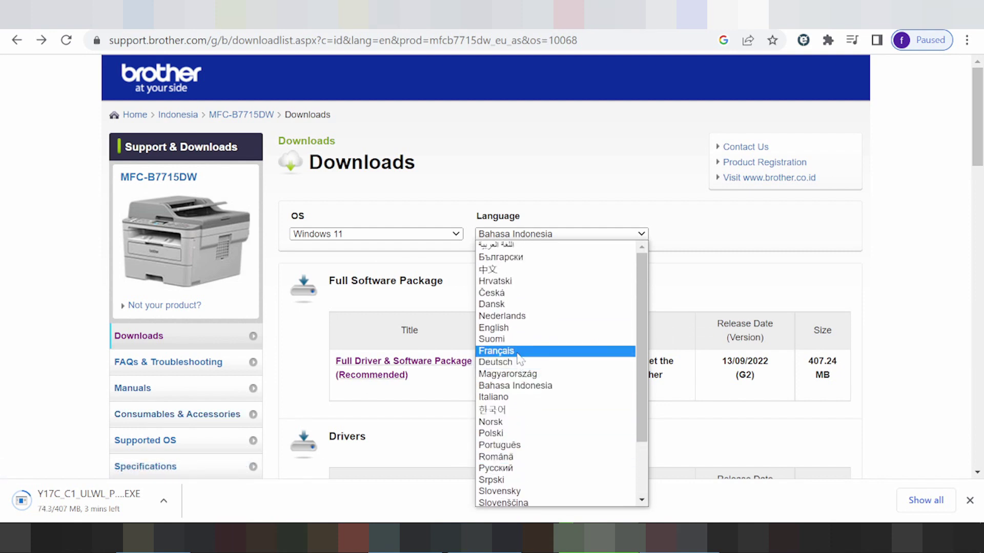
left_click(521, 330)
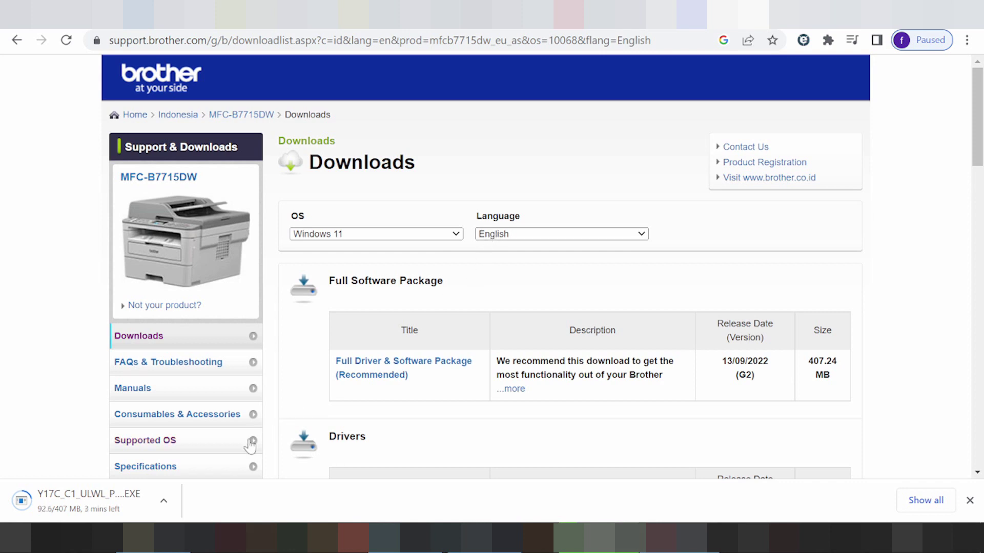
Cancel the in-progress installer download and copy the English downloads page URL.
left_click(157, 504)
left_click(180, 475)
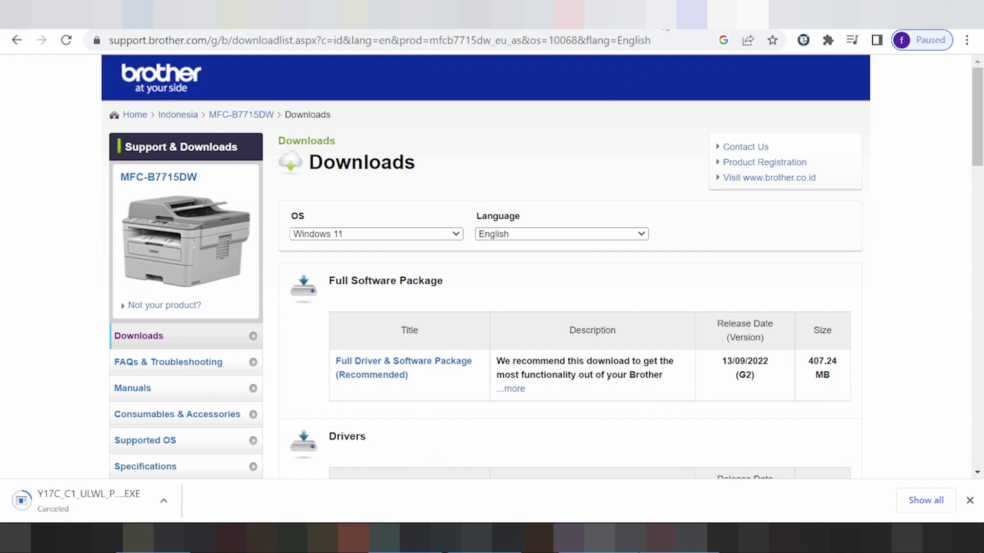
left_click(597, 43)
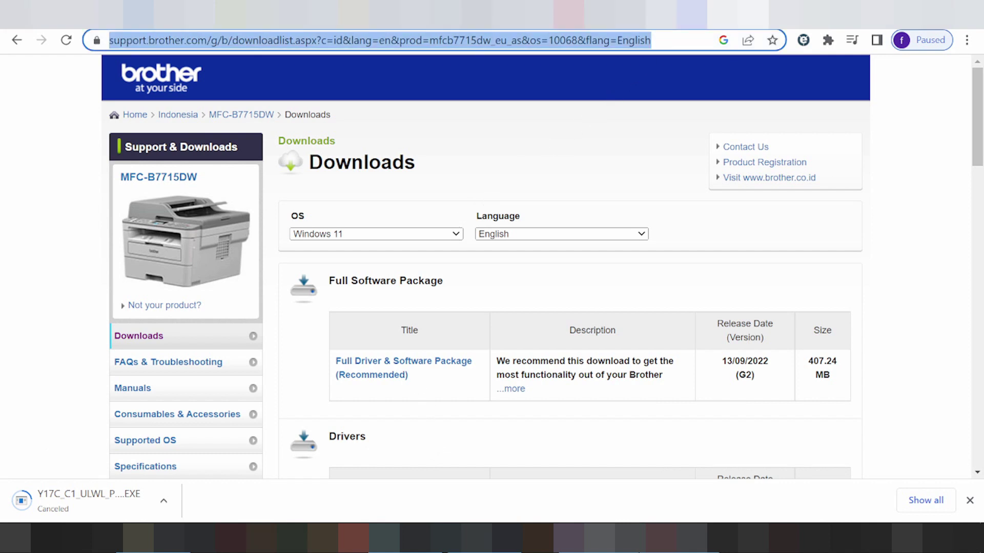
right_click(598, 47)
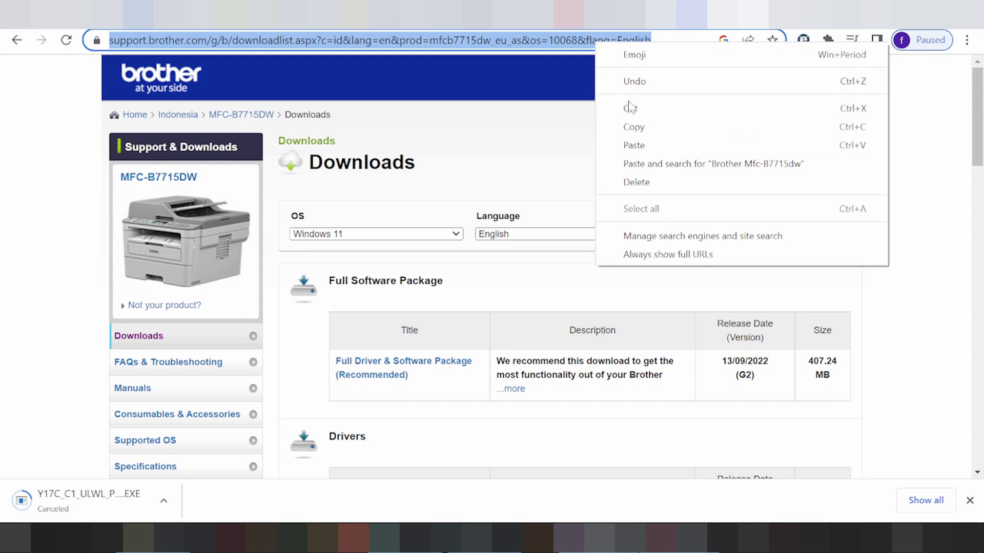
left_click(636, 127)
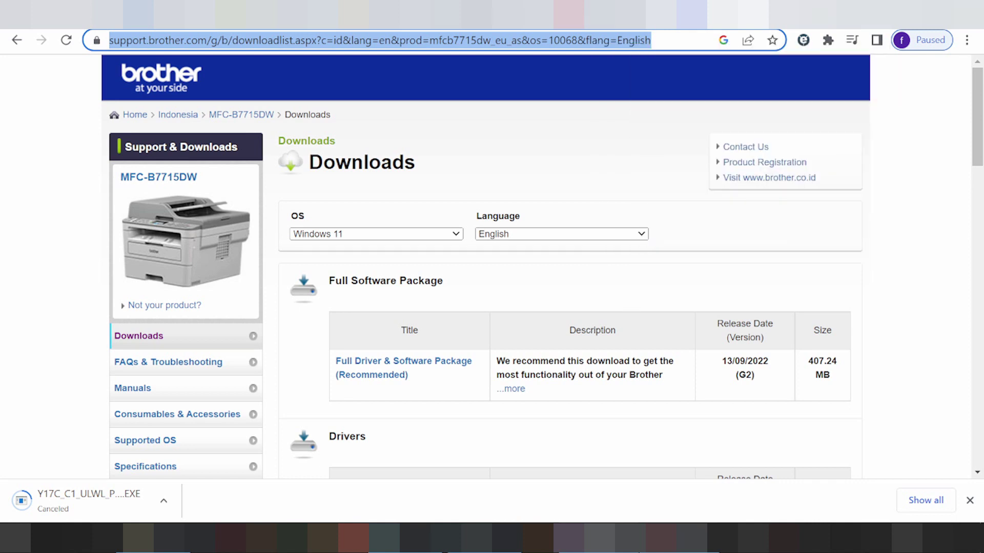
left_click(661, 538)
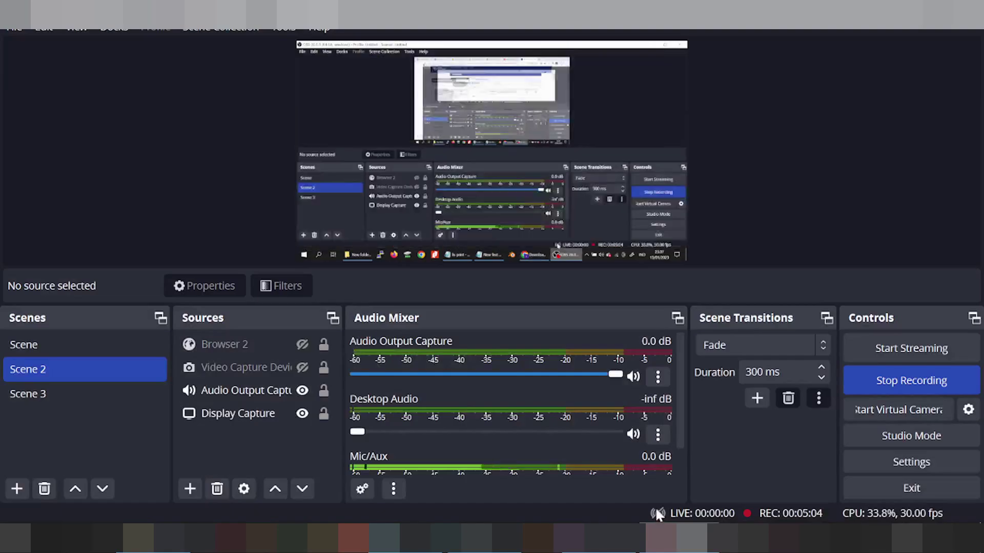